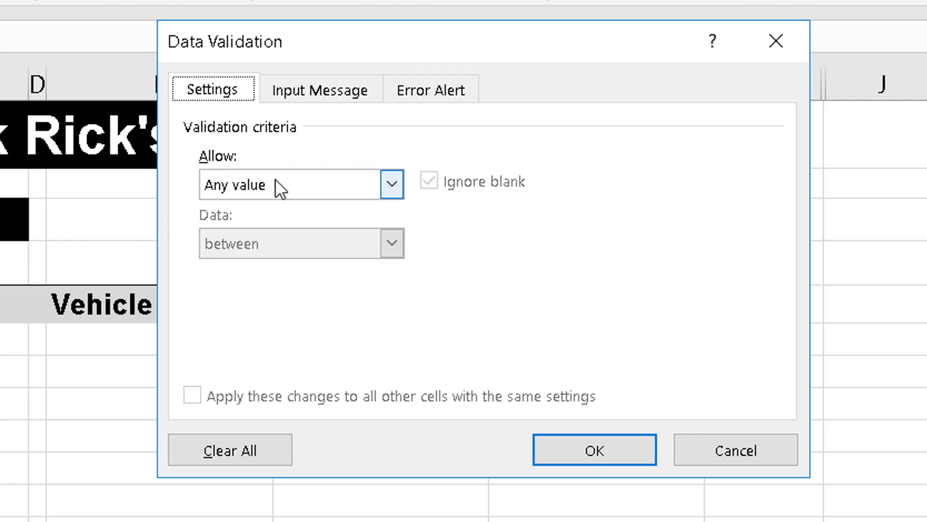
# Set the validation criteria to allow only dates greater than or equal to a start date of =today().
pyautogui.click(394, 189)
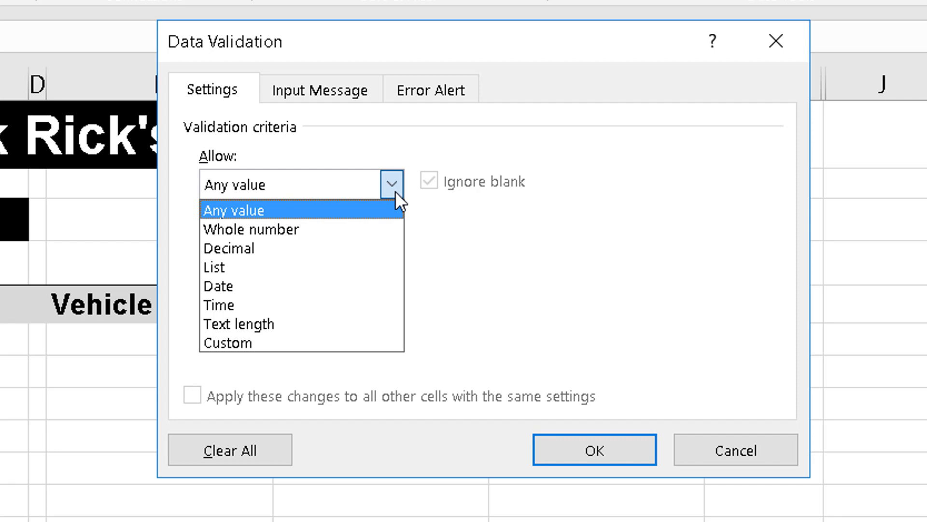
pyautogui.click(295, 289)
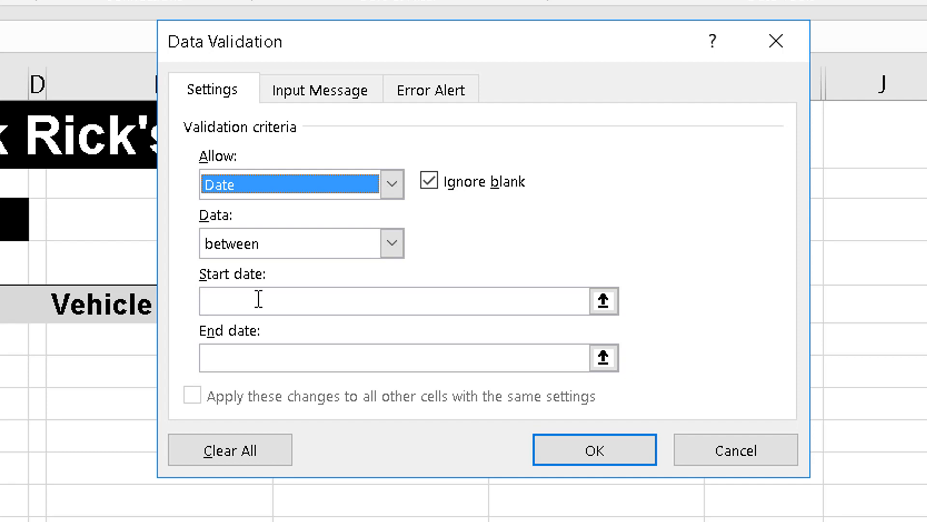
pyautogui.click(392, 242)
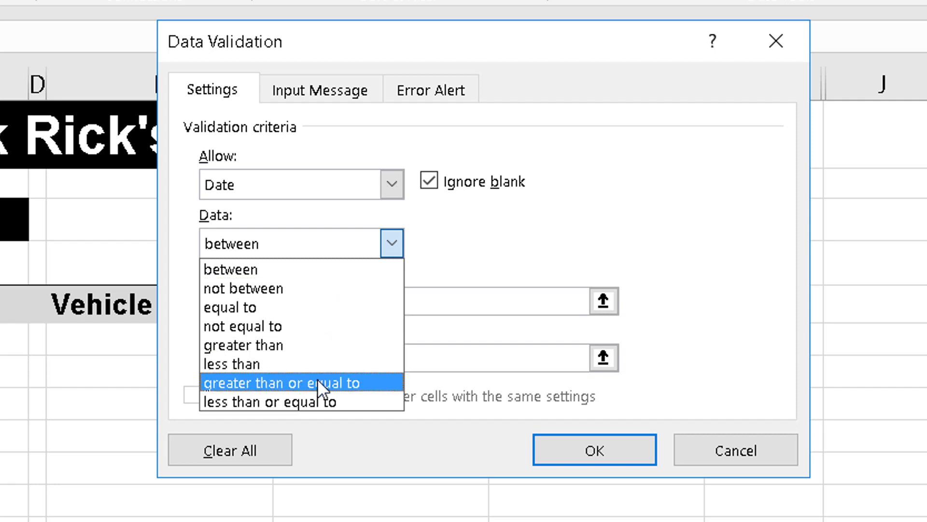
pyautogui.click(377, 383)
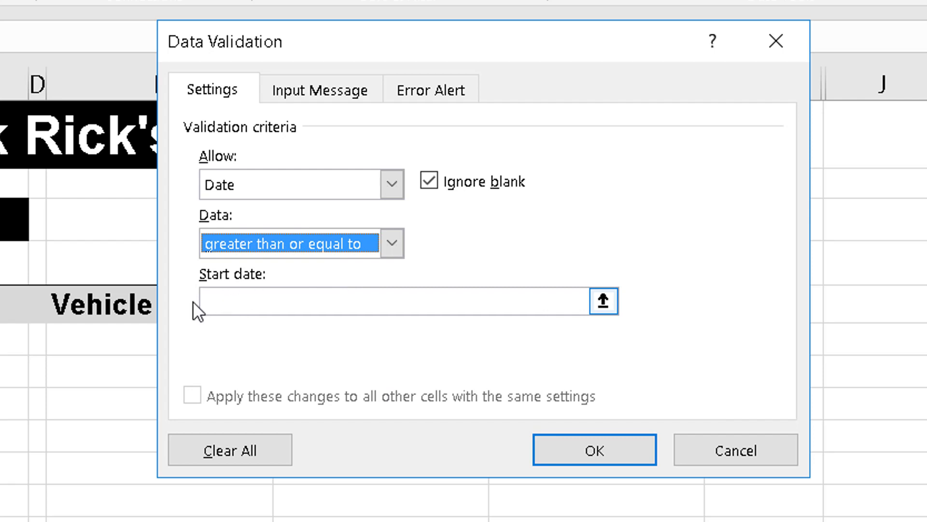
pyautogui.click(239, 303)
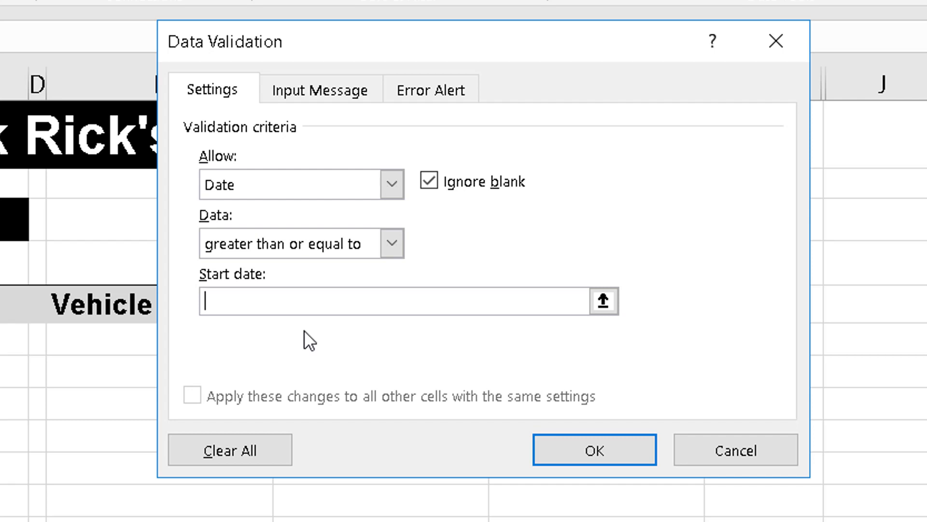
pyautogui.write('=')
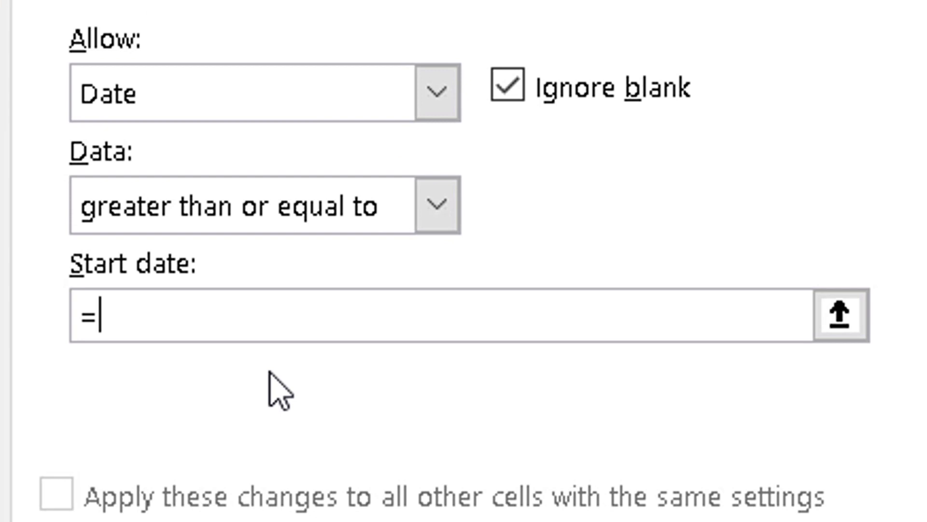
pyautogui.write('today()')
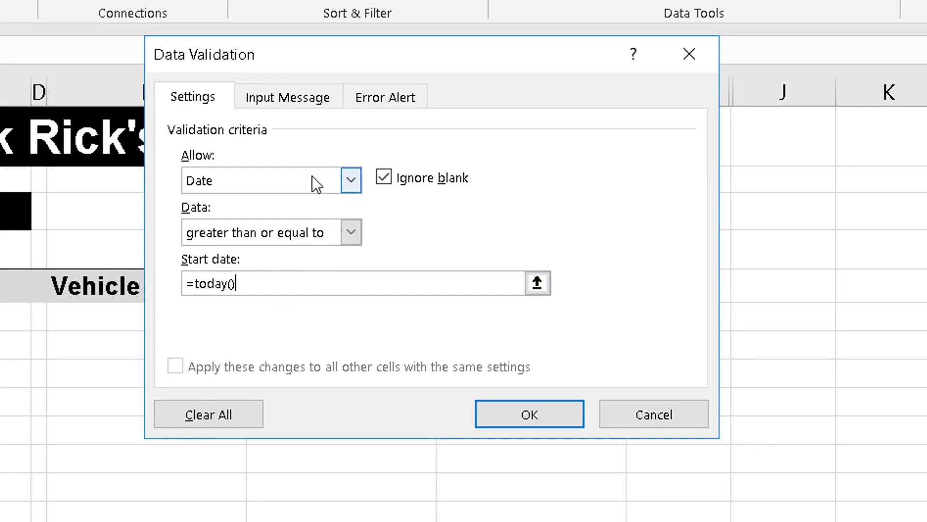
# Give the validation's input message the title "Please Note".
pyautogui.click(291, 103)
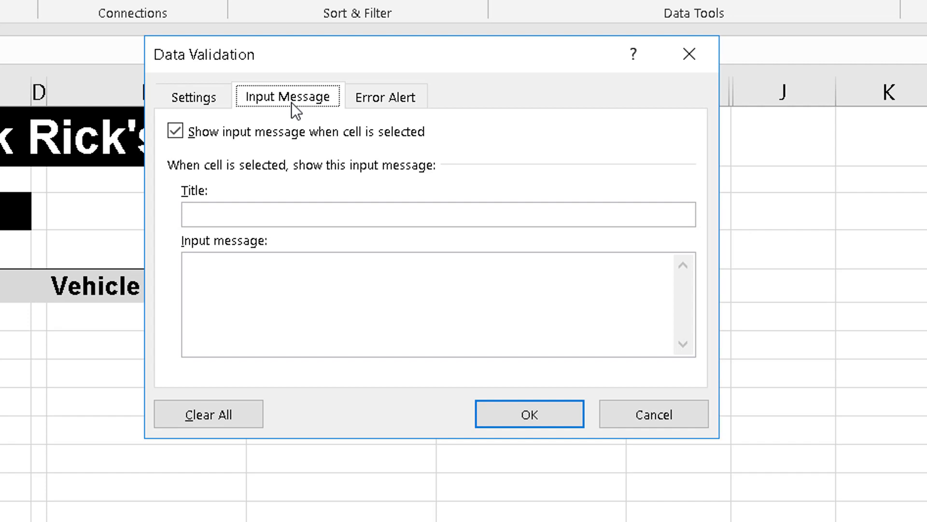
pyautogui.click(233, 214)
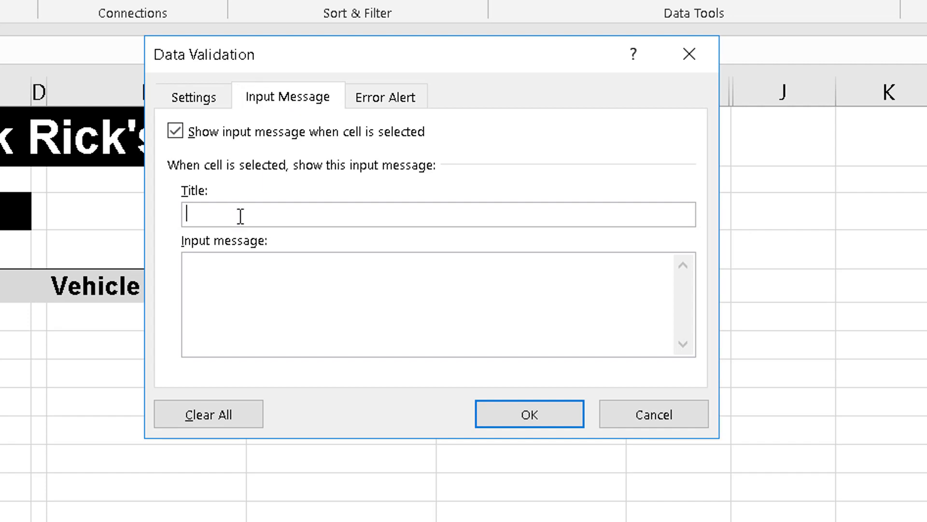
pyautogui.write('Please Note')
# Enter the input message text "You must enter a date only. You can not back date a vehicle hire!".
pyautogui.click(237, 268)
pyautogui.write('You mu')
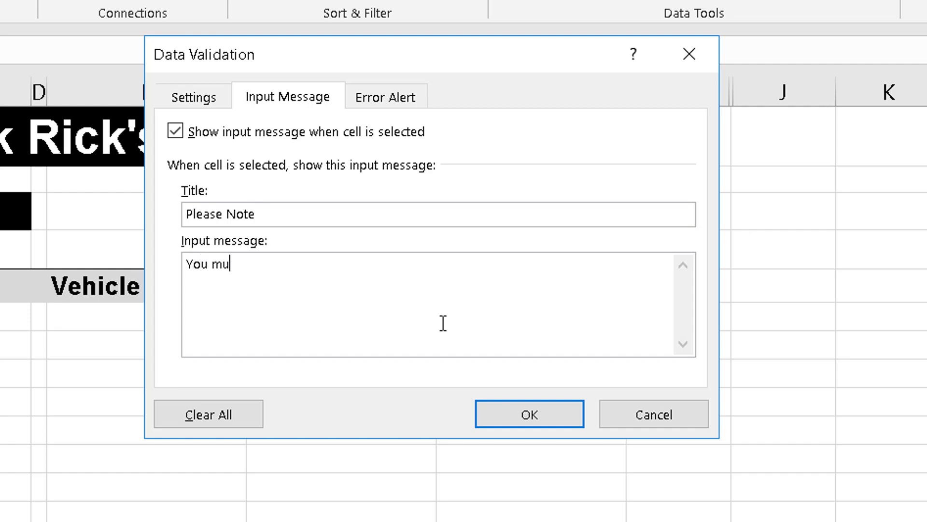
pyautogui.write('st enter a date o')
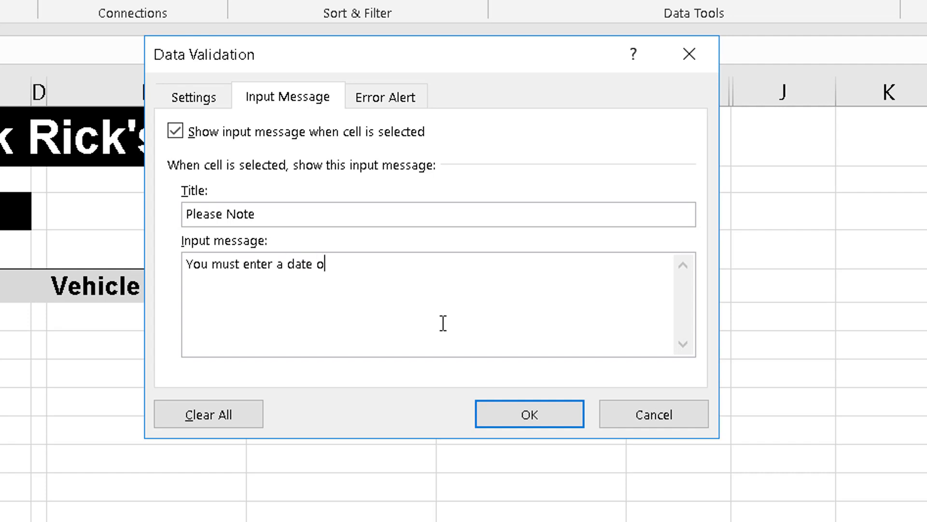
pyautogui.write('nly. You can not ba')
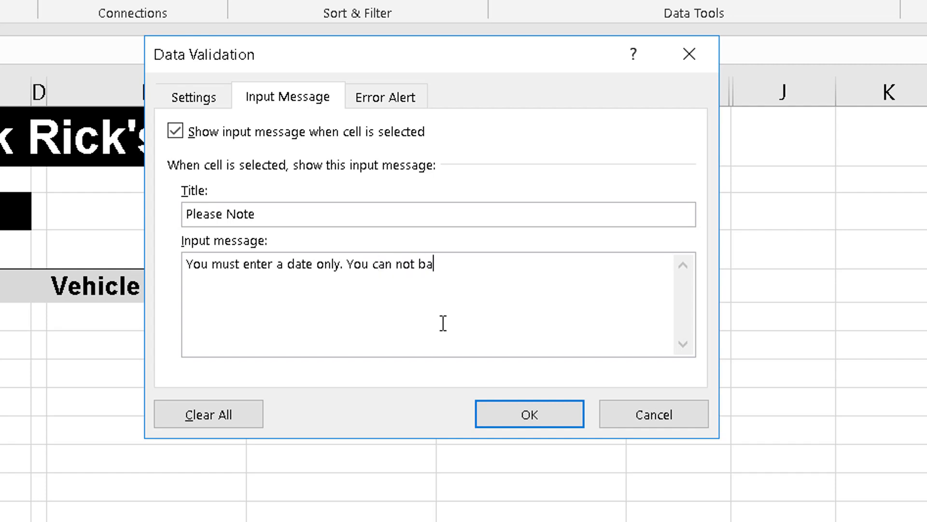
pyautogui.write('ck date')
pyautogui.write(' a ve')
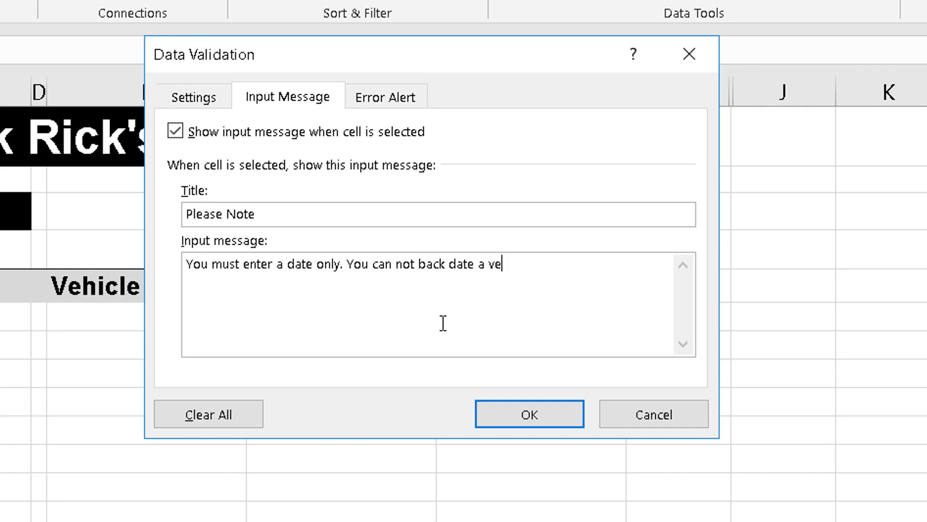
pyautogui.write('hicle hire!')
# Give the validation's Stop-style error alert the title "Try Again".
pyautogui.click(391, 98)
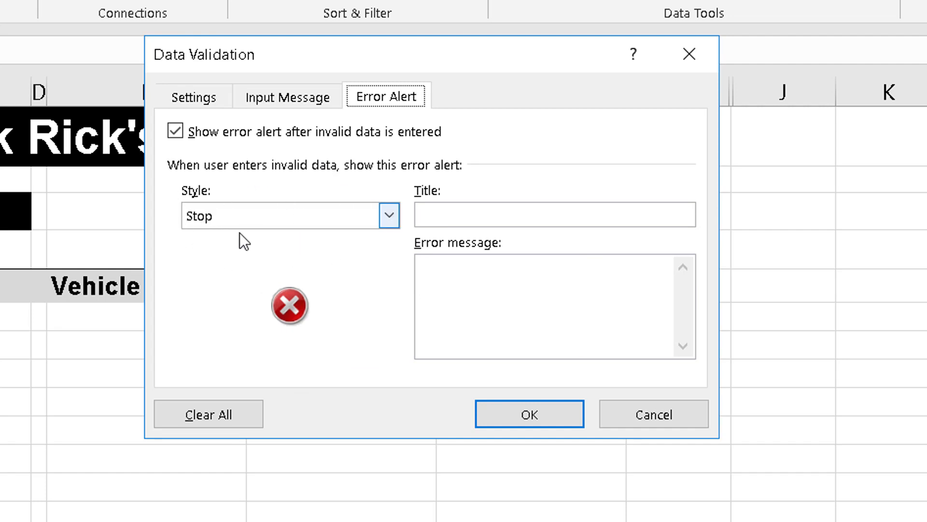
pyautogui.click(478, 213)
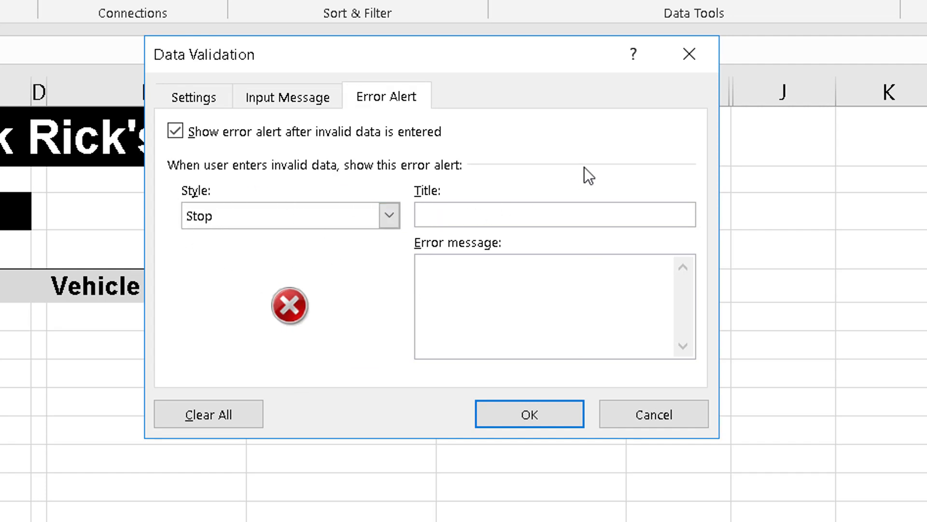
pyautogui.write('Try Again')
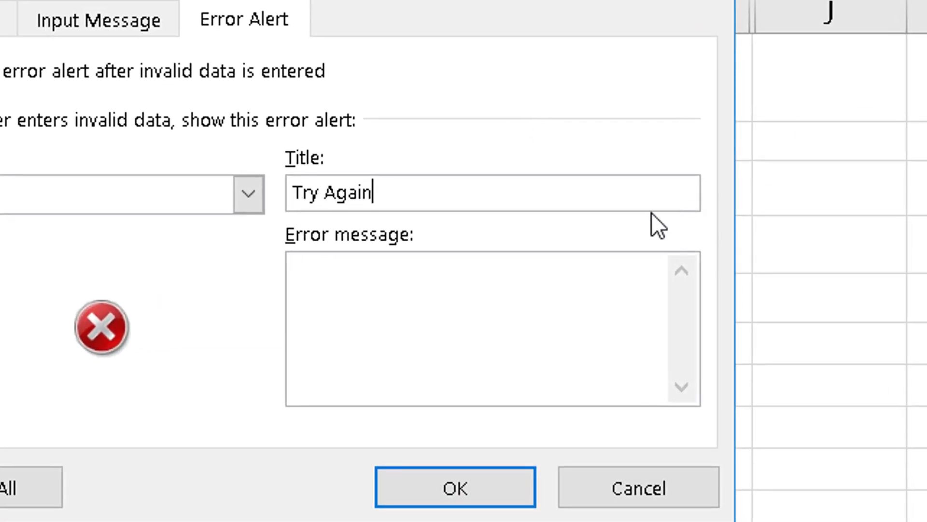
# Enter the error message "It must be a valid date typed like this dd/mm/yy." and apply the validation to the Date cells.
pyautogui.click(348, 292)
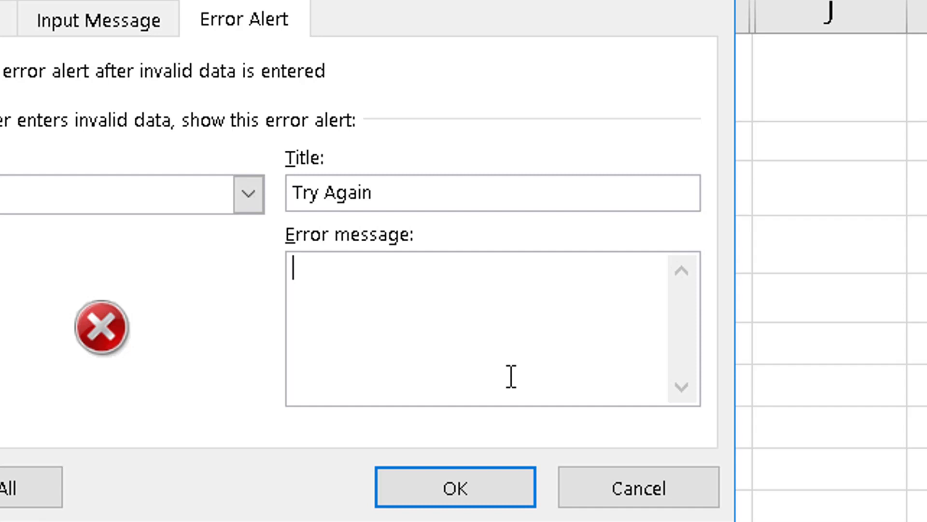
pyautogui.write('It must')
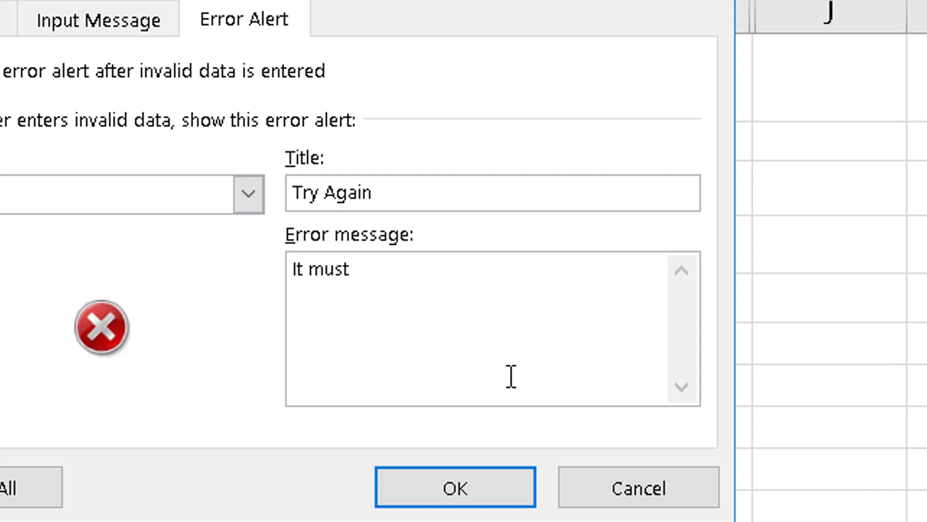
pyautogui.write(' be a val')
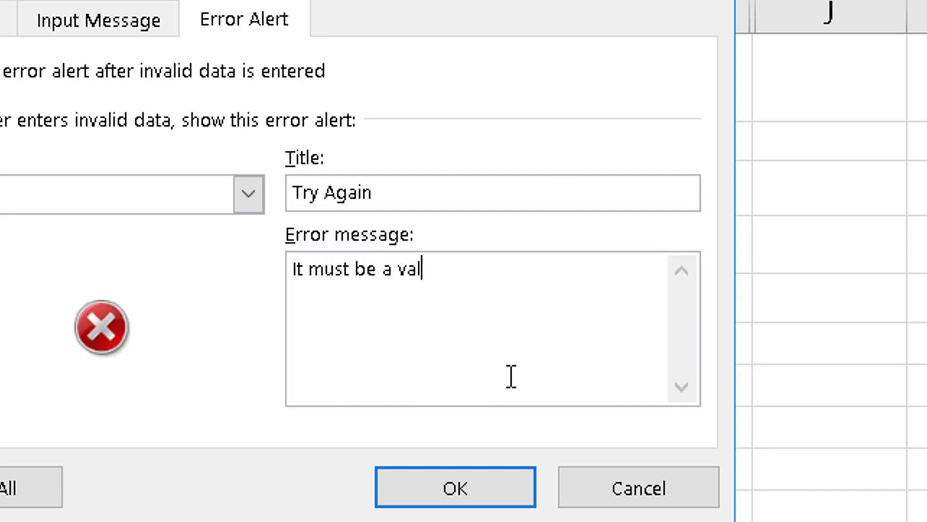
pyautogui.write('id date')
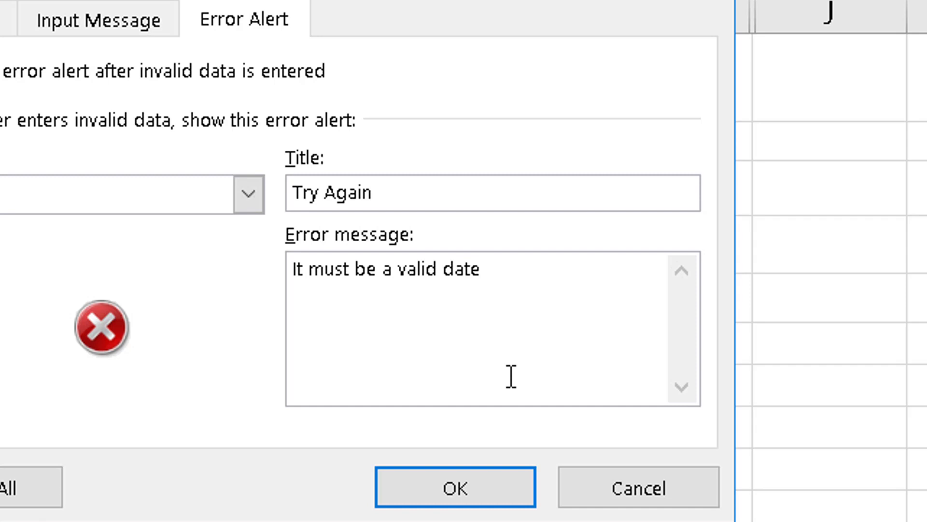
pyautogui.write(' typed lik')
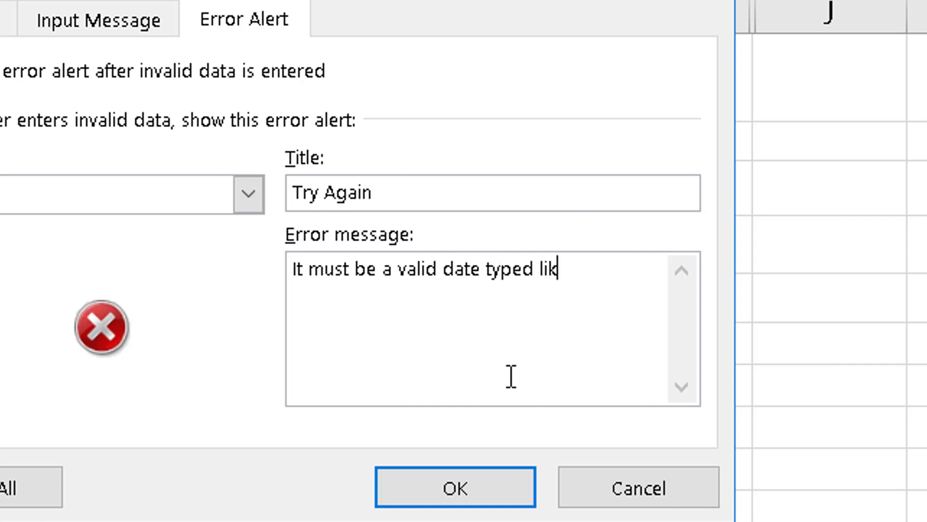
pyautogui.write('e this')
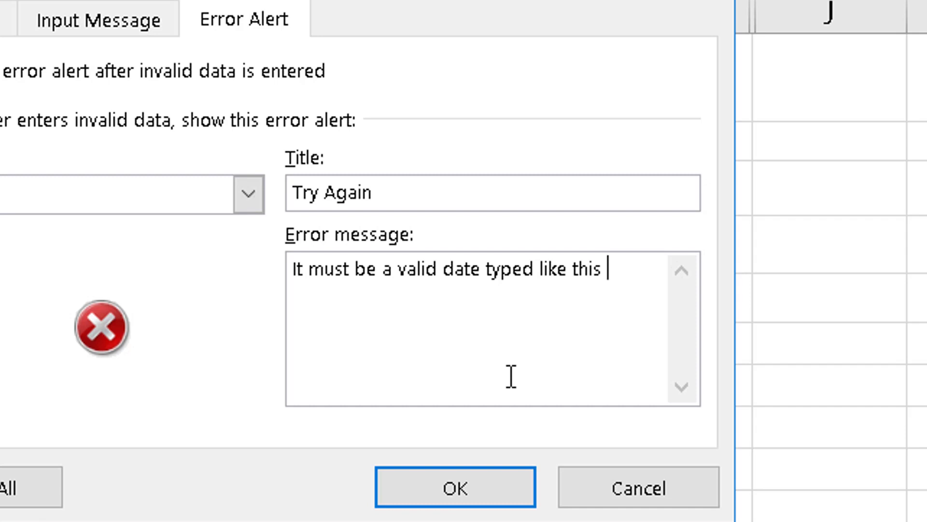
pyautogui.write(' dd/')
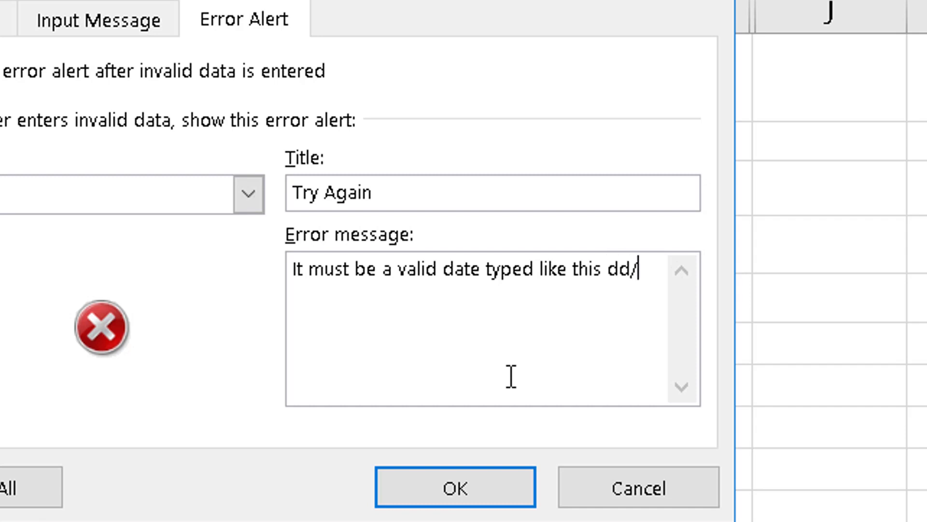
pyautogui.write('mm/')
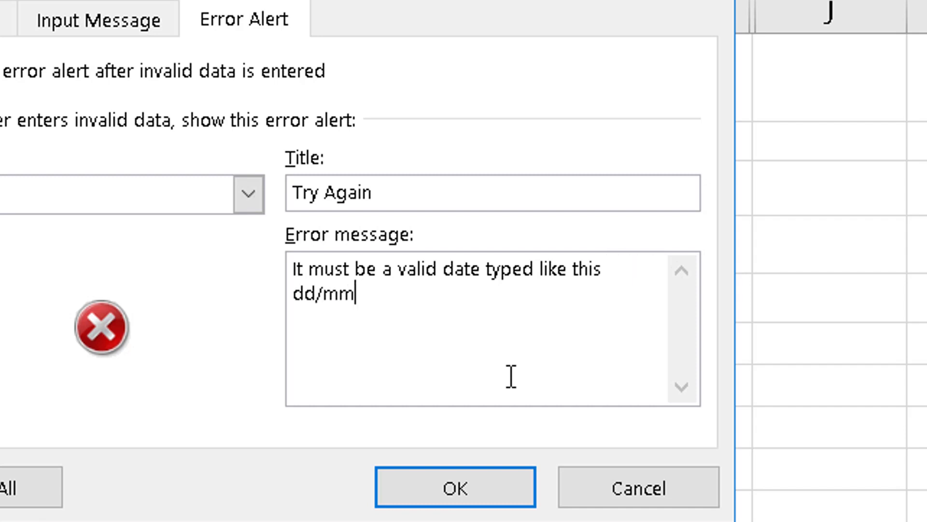
pyautogui.write('yy.')
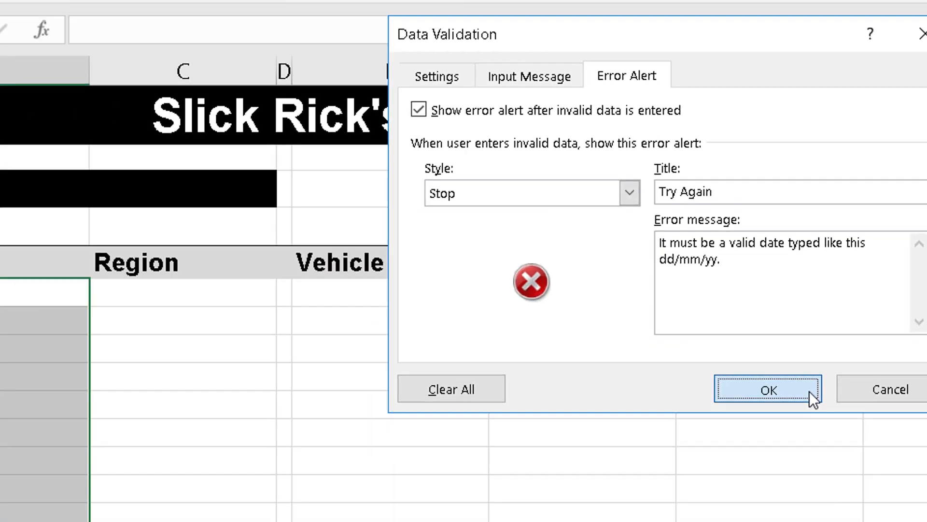
pyautogui.click(810, 393)
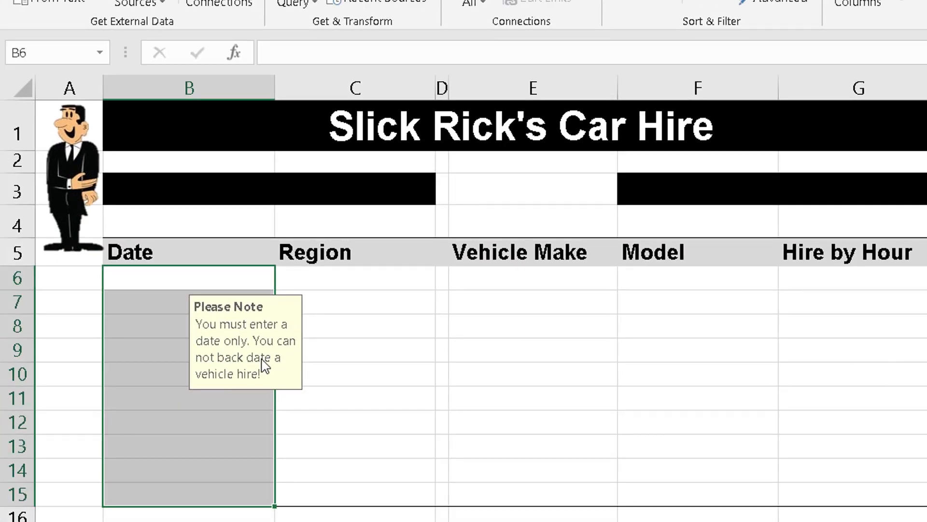
# Enter the date 21/04/2019 in cell B7 of the Date column.
pyautogui.click(513, 328)
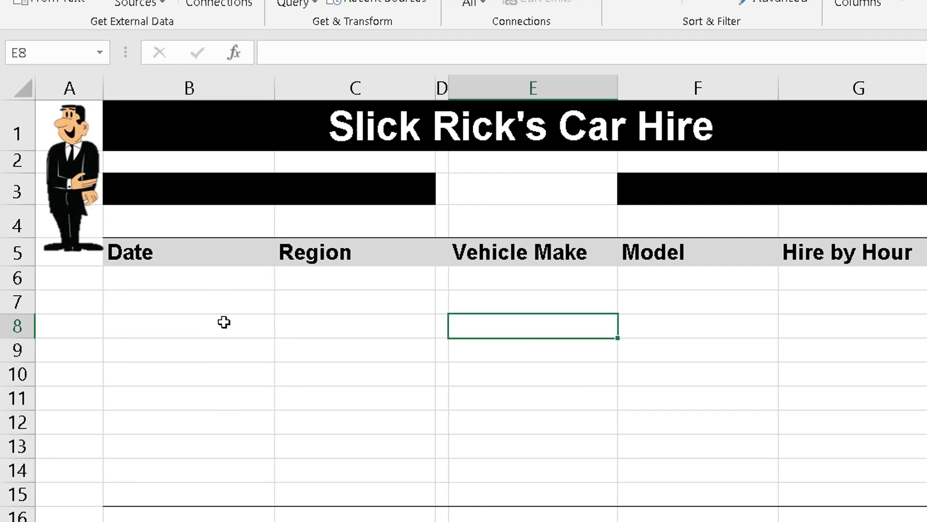
pyautogui.click(222, 305)
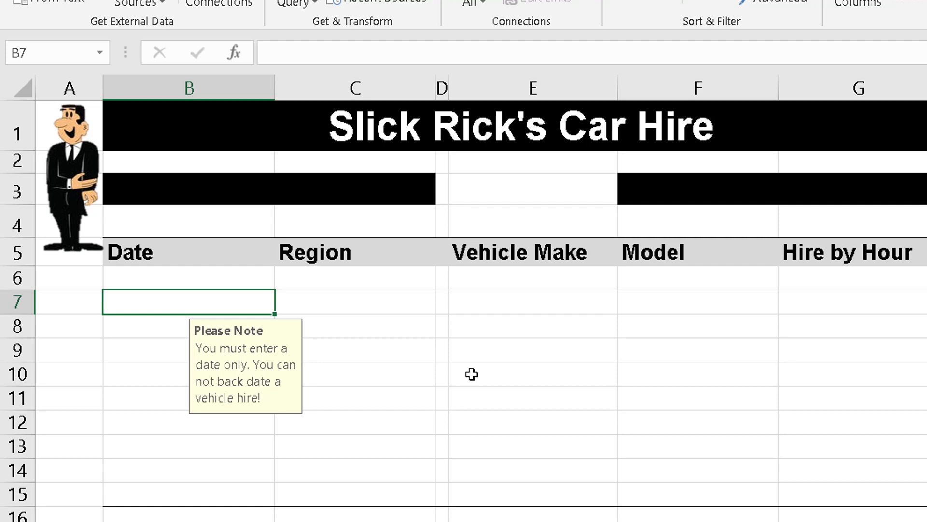
pyautogui.write('21/04/2019')
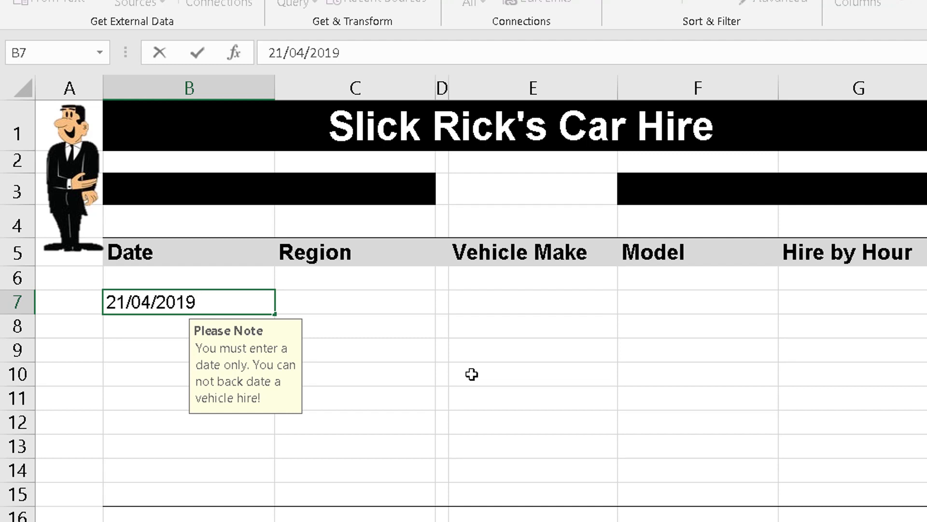
pyautogui.press('Return')
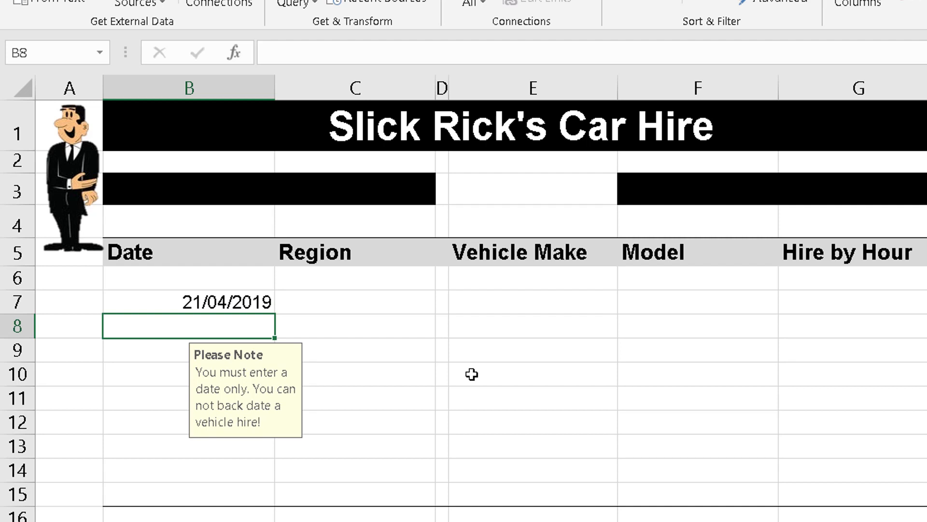
# Try to enter the date 19/04/2019 in cell B8, then clear the entry.
pyautogui.write('19/')
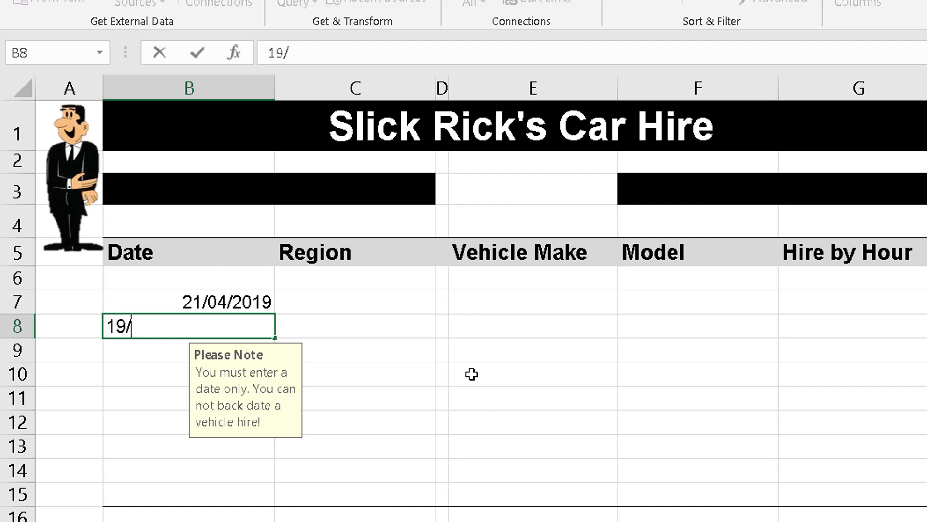
pyautogui.write('04/2019')
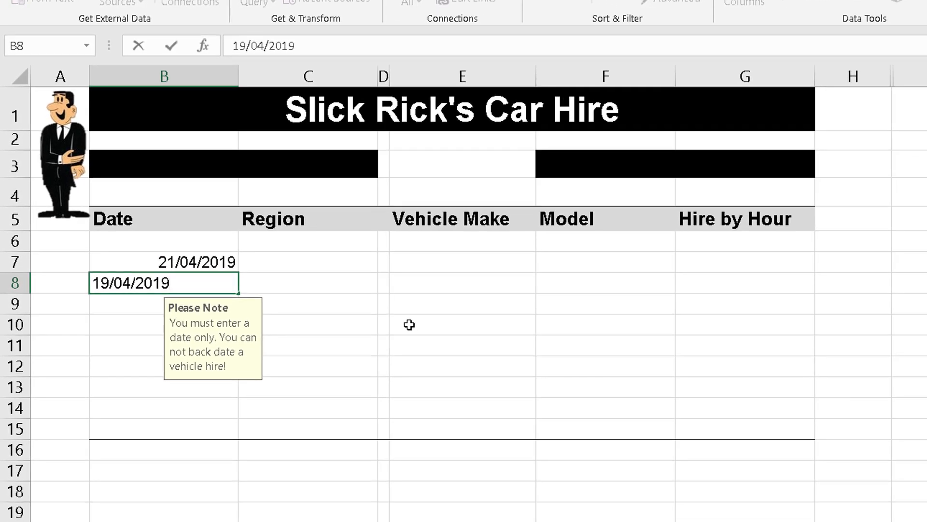
pyautogui.press('Return')
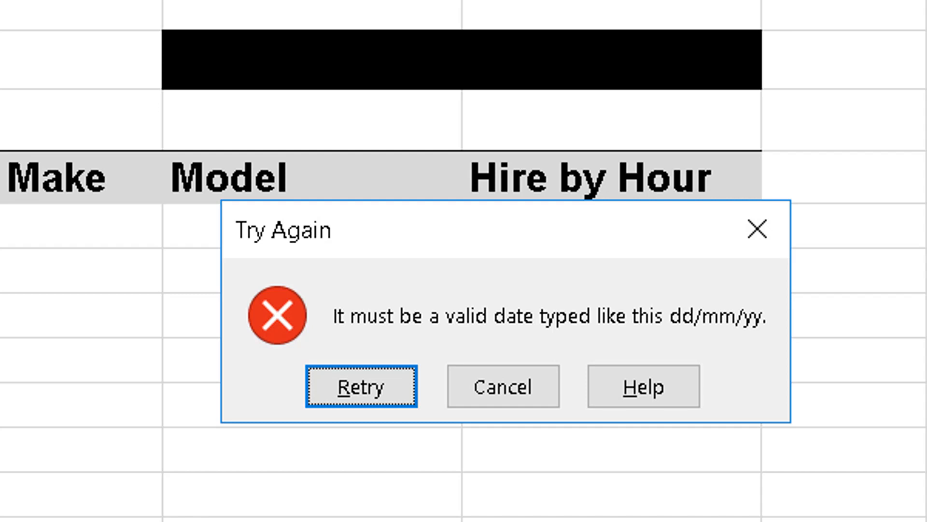
pyautogui.press('Return')
pyautogui.press('BackSpace')
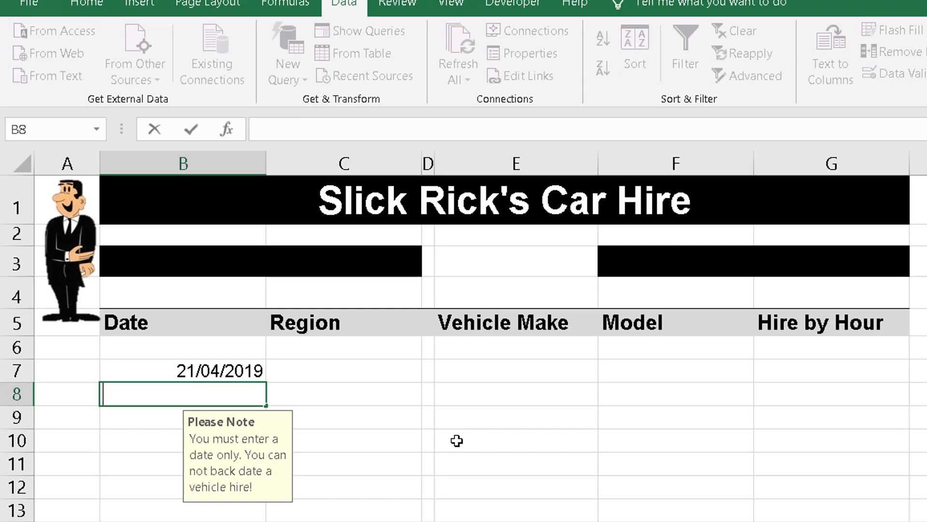
# Try to enter the text "hello" in cell B8 to test the date validation.
pyautogui.write('m')
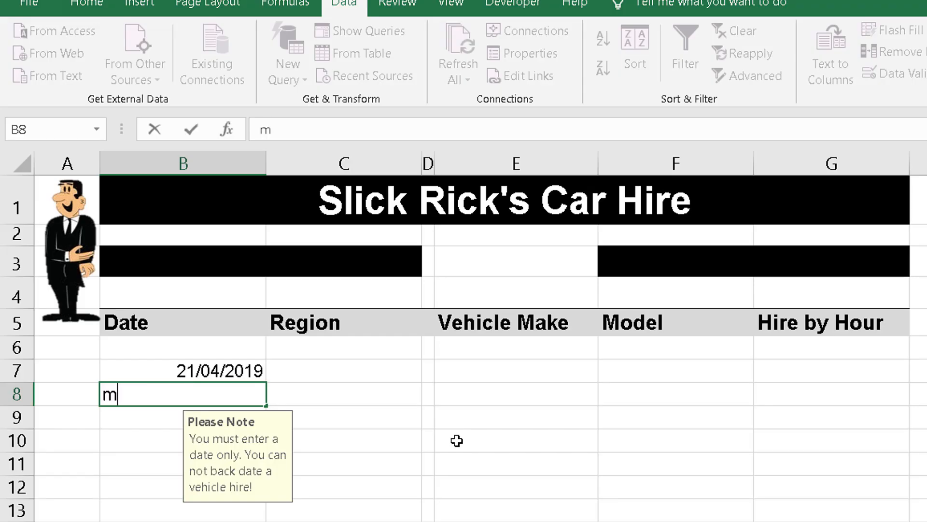
pyautogui.press('BackSpace')
pyautogui.write('hello')
pyautogui.press('Return')
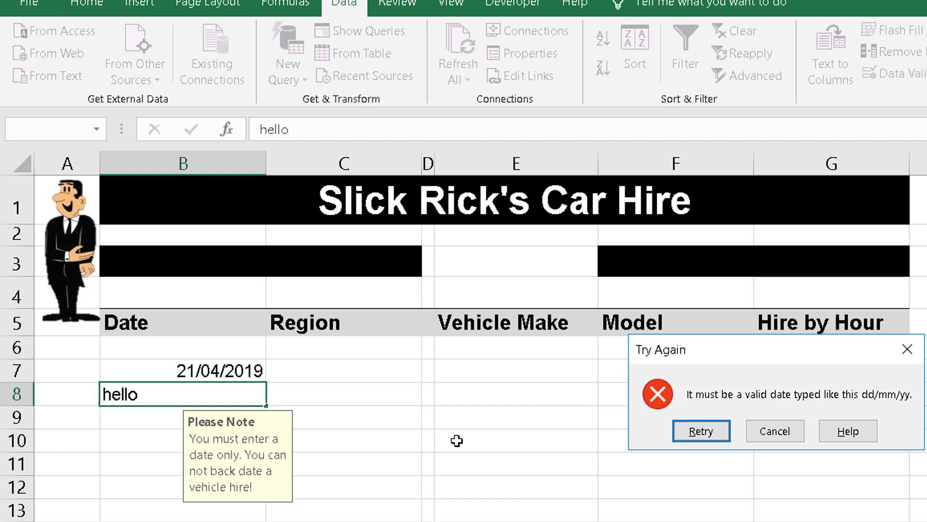